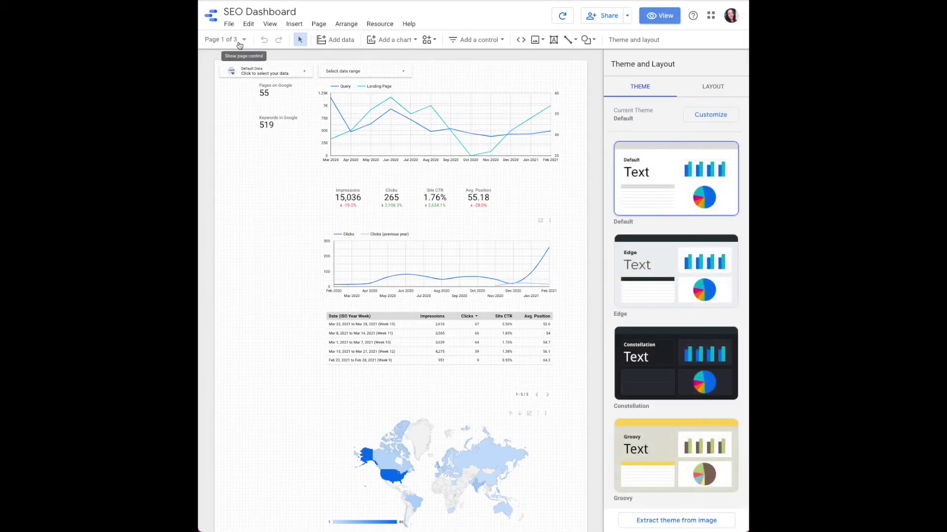
Add a new Page 4, then select Page 3's data source and date range controls.
{"action": "left_click", "coordinate": [239, 44]}
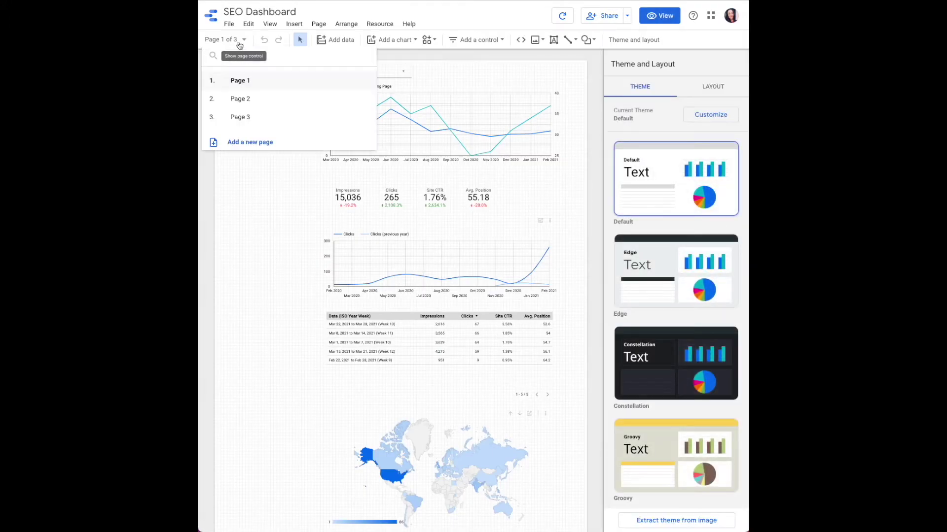
{"action": "left_click", "coordinate": [263, 148]}
{"action": "left_click", "coordinate": [270, 121]}
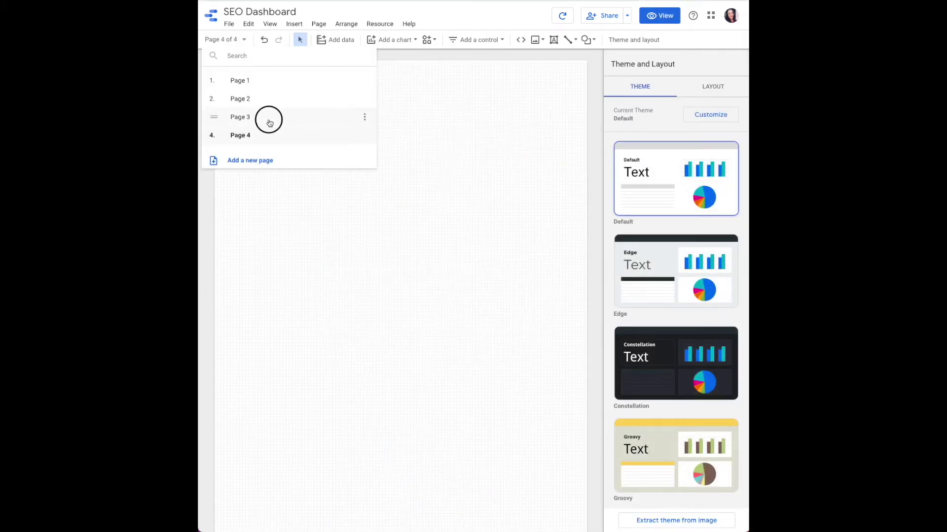
{"action": "left_click", "coordinate": [593, 101]}
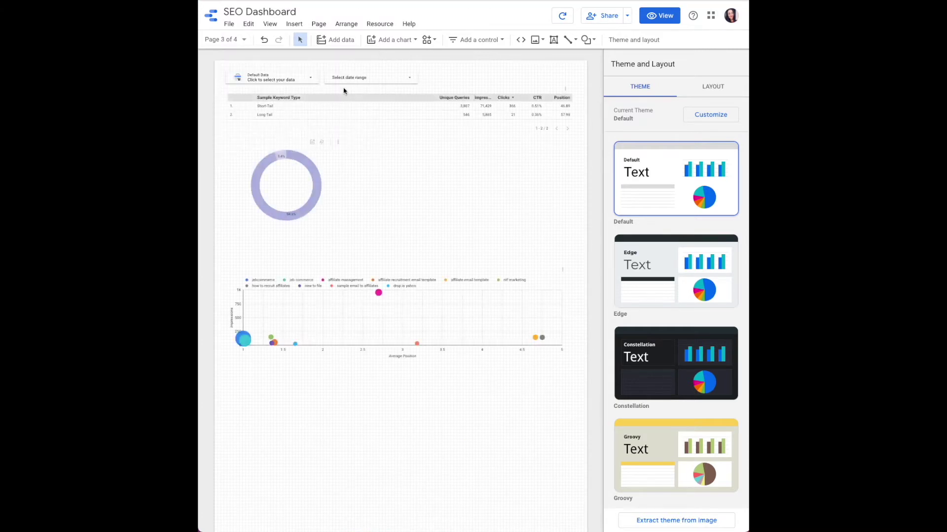
{"action": "left_click", "coordinate": [279, 74]}
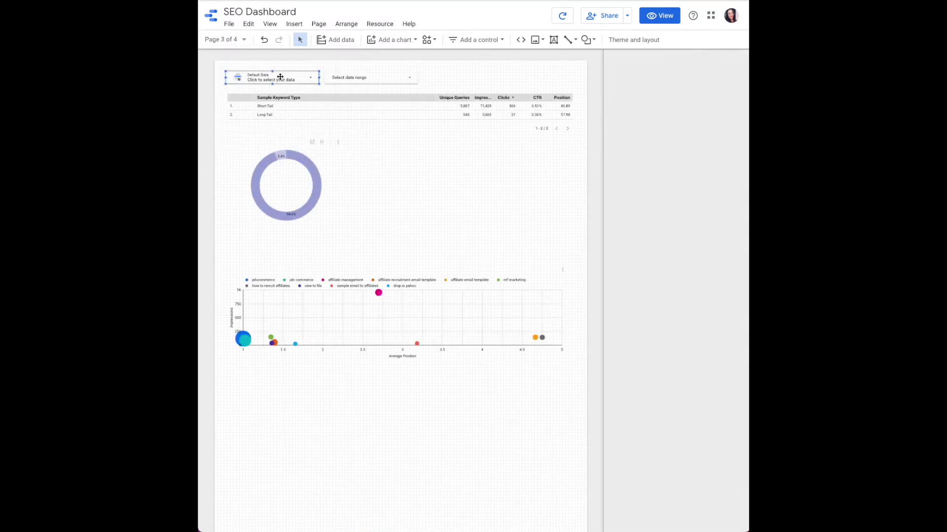
{"action": "left_click", "coordinate": [382, 77], "text": "shift"}
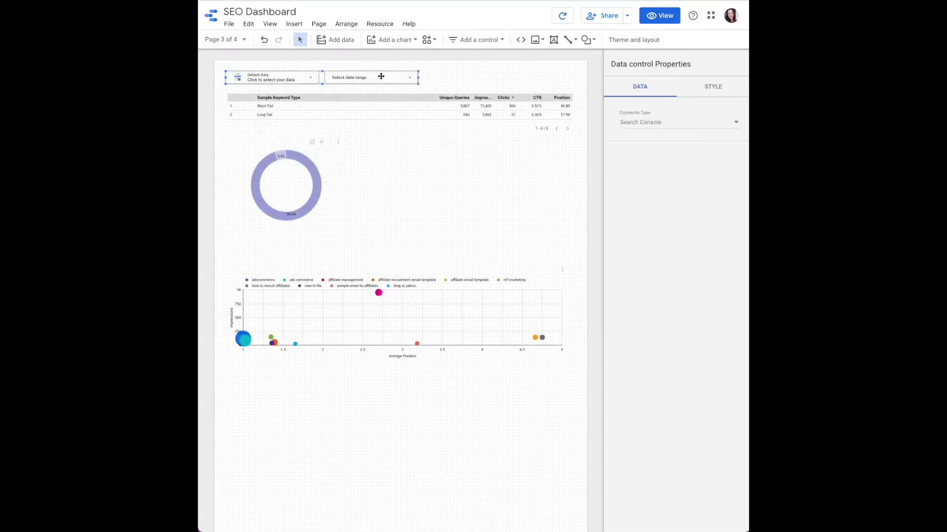
Paste the two controls onto Page 4 and move them to the top of the page.
{"action": "left_click", "coordinate": [226, 40]}
{"action": "left_click", "coordinate": [251, 133]}
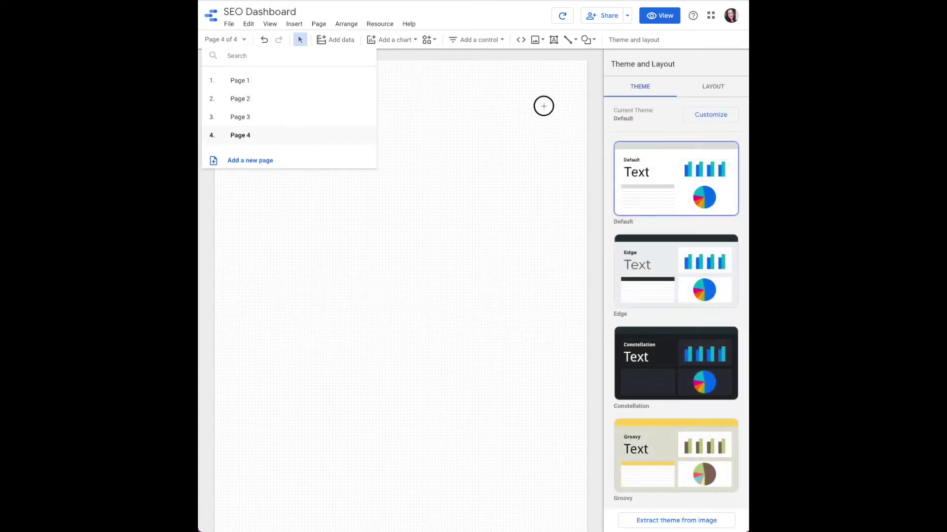
{"action": "key", "text": "ctrl+v"}
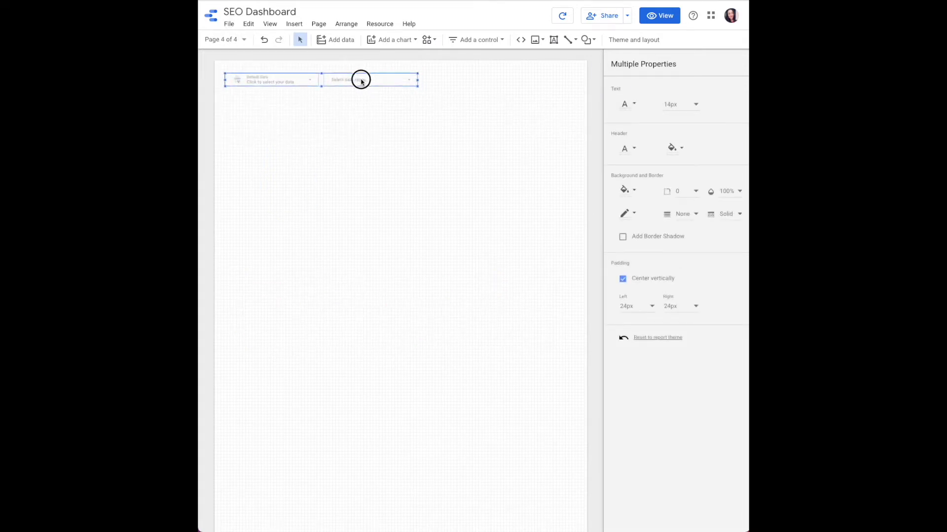
{"action": "left_click_drag", "start_coordinate": [361, 82], "coordinate": [360, 73]}
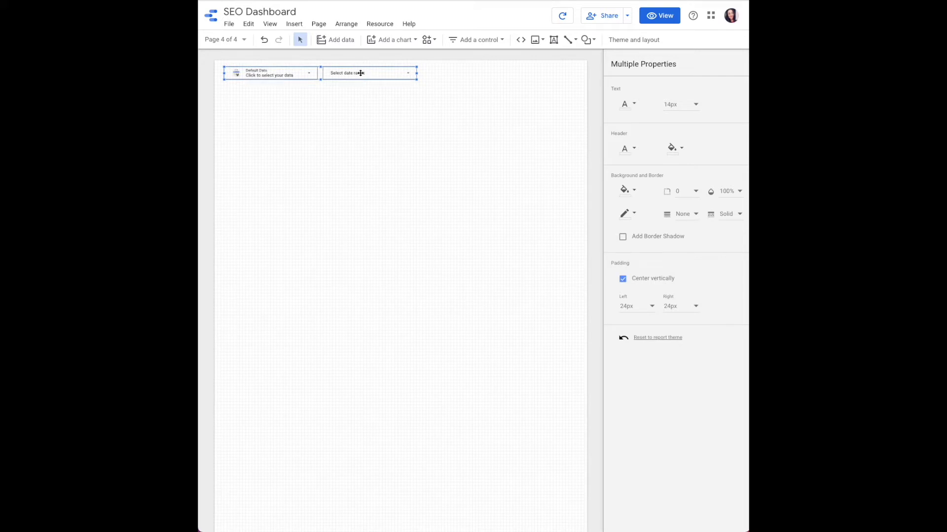
{"action": "left_click", "coordinate": [457, 83]}
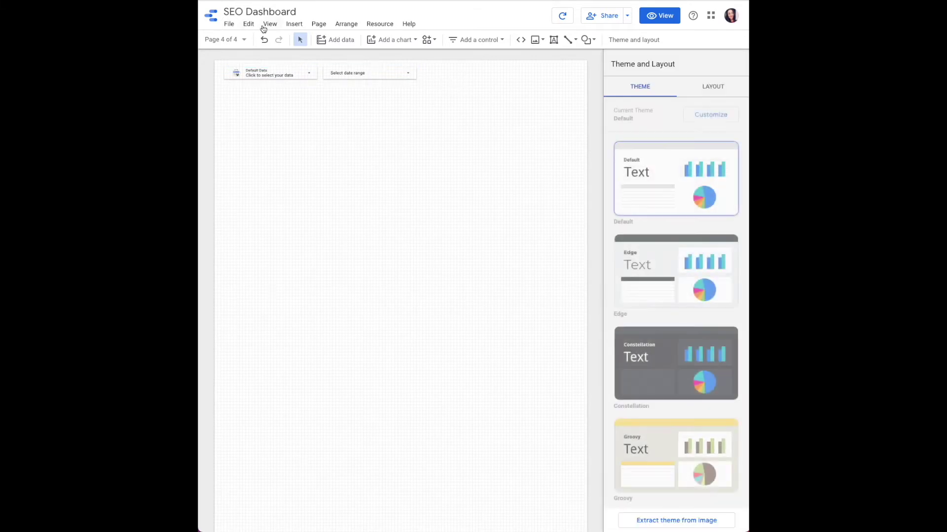
{"action": "left_click", "coordinate": [397, 42]}
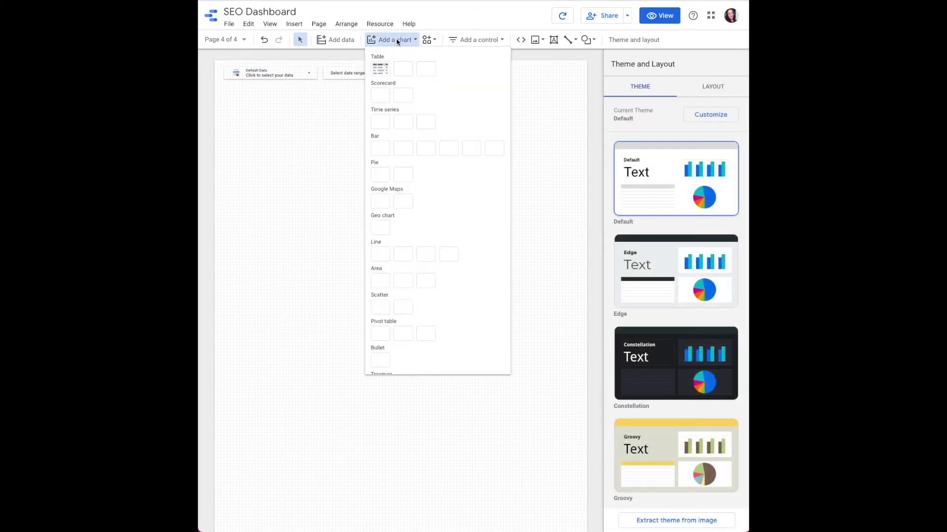
Place a table below the controls and change its dimension from Google Property to Query.
{"action": "left_click", "coordinate": [384, 72]}
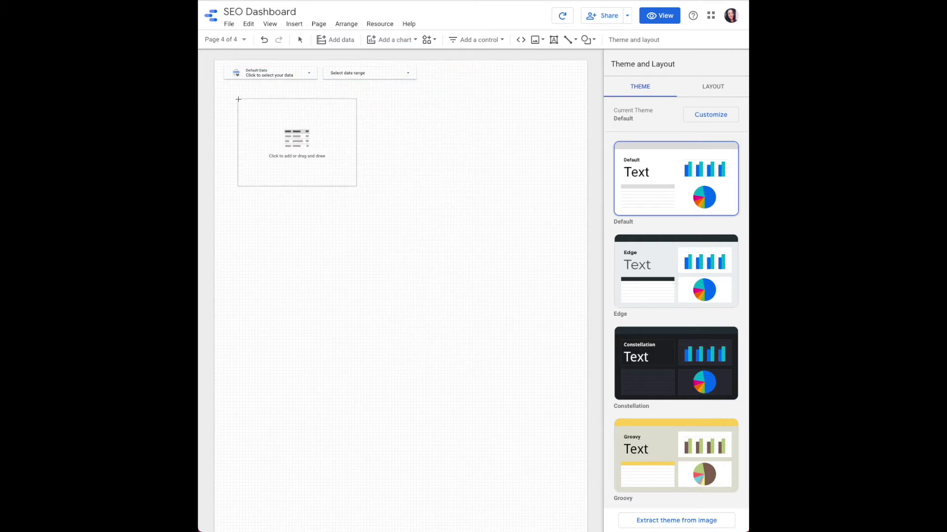
{"action": "left_click", "coordinate": [238, 99]}
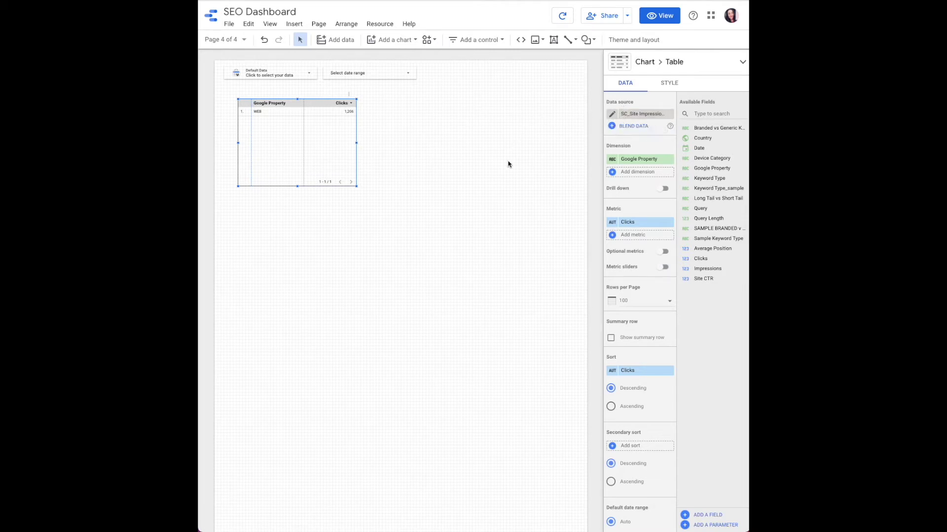
{"action": "left_click", "coordinate": [638, 159]}
{"action": "type", "text": "Query"}
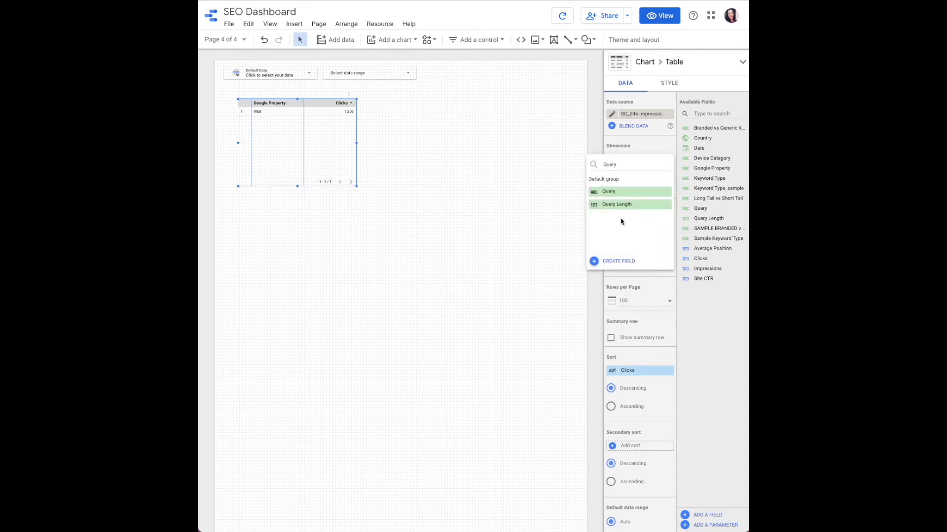
{"action": "left_click", "coordinate": [610, 193]}
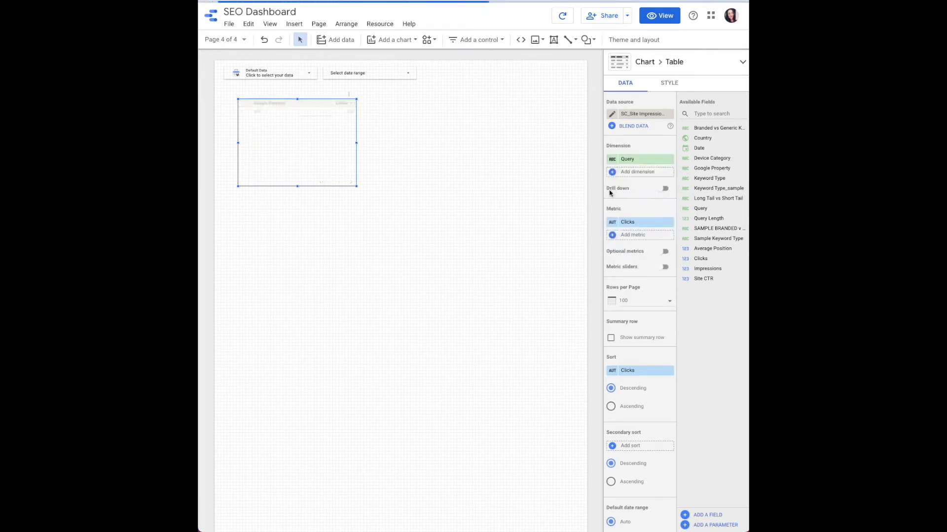
Replace Clicks with Impressions, add Site CTR as a metric, and widen the table slightly.
{"action": "left_click", "coordinate": [629, 223]}
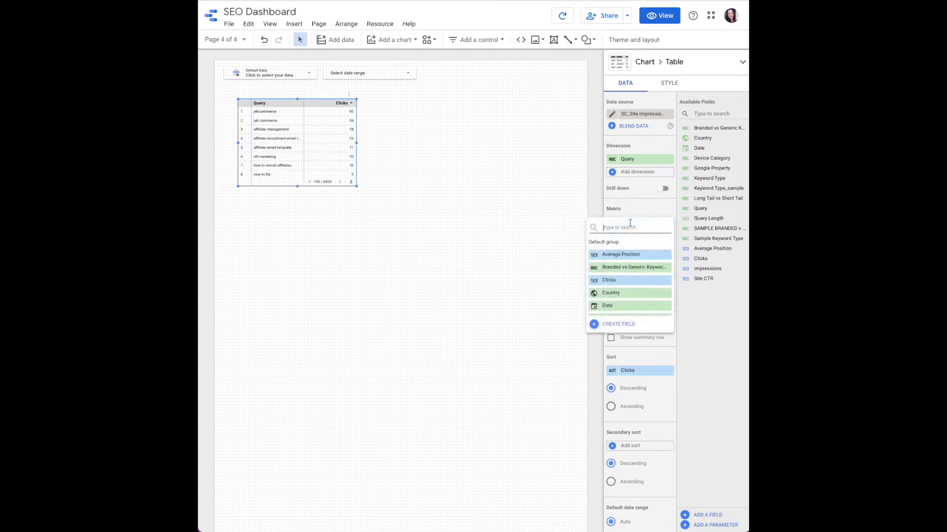
{"action": "type", "text": "Impression"}
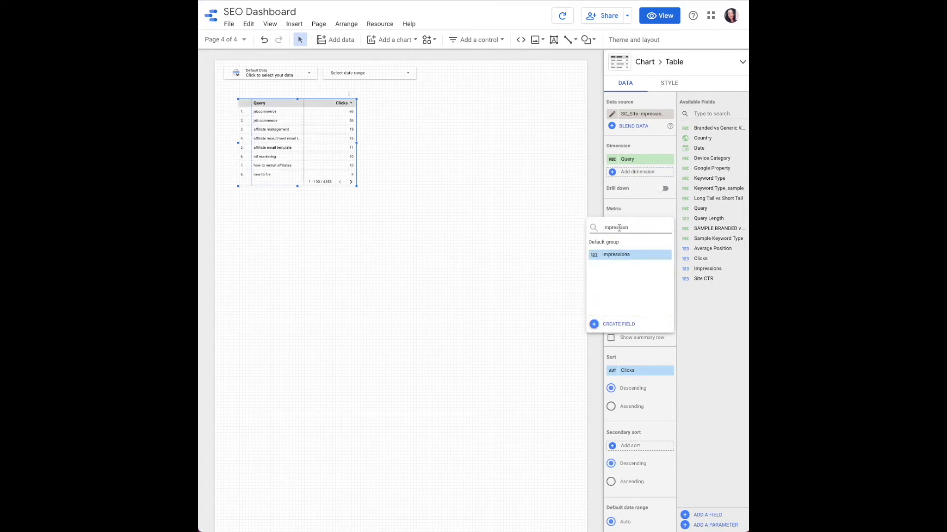
{"action": "left_click", "coordinate": [614, 255]}
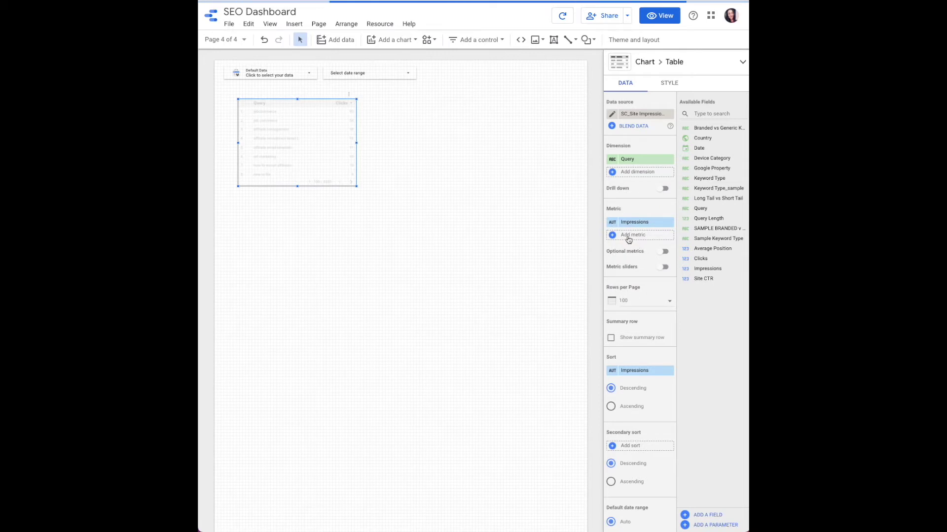
{"action": "left_click", "coordinate": [628, 239]}
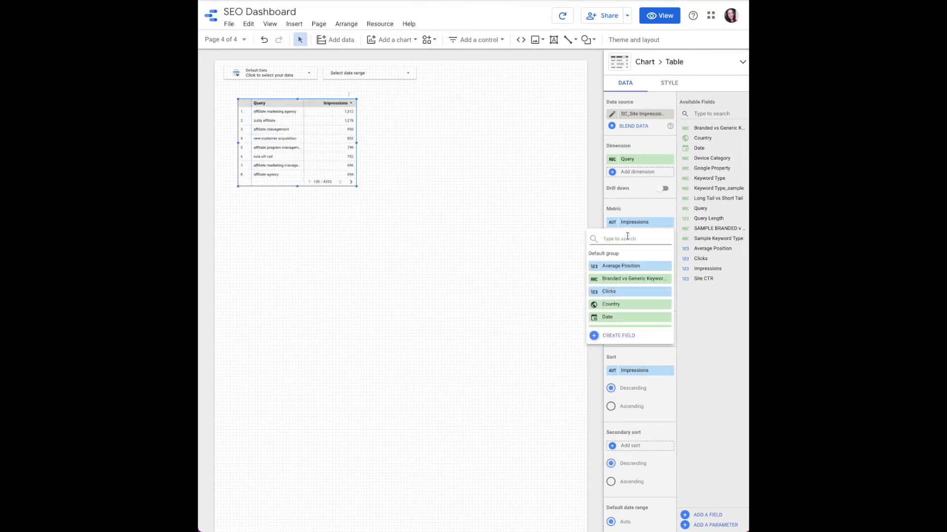
{"action": "type", "text": "Sit"}
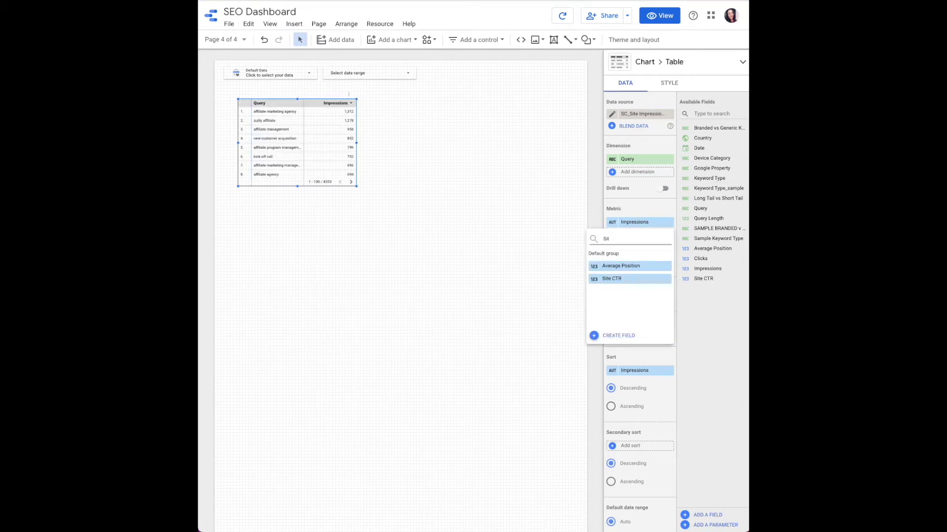
{"action": "left_click", "coordinate": [640, 280]}
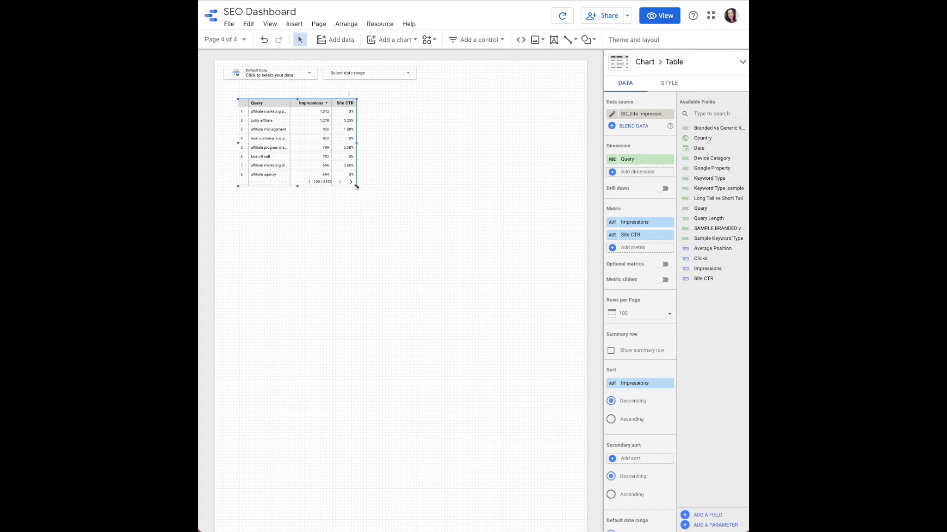
{"action": "left_click_drag", "start_coordinate": [356, 187], "coordinate": [359, 185]}
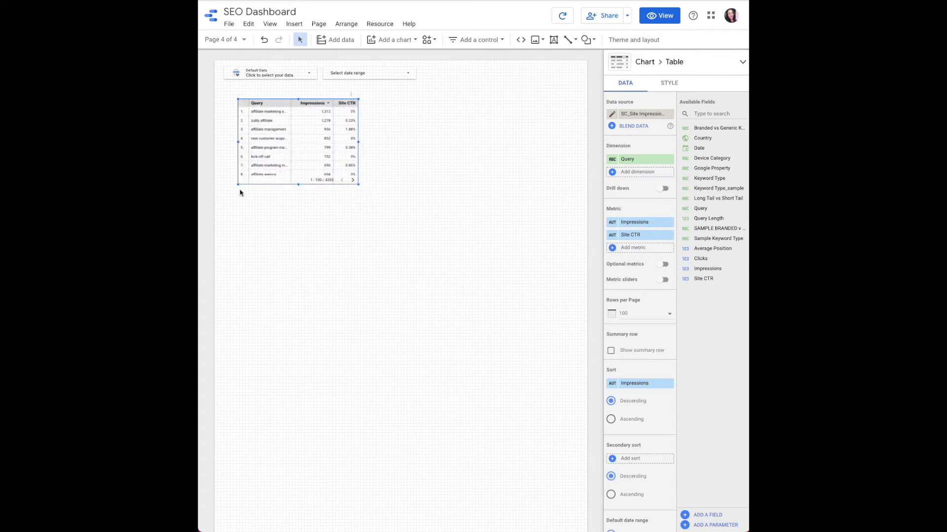
{"action": "left_click", "coordinate": [279, 217]}
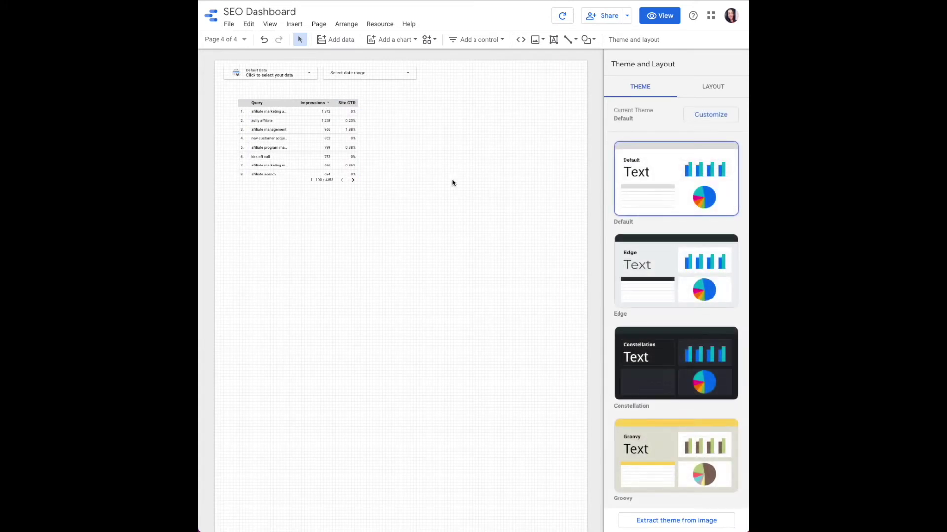
Set the table to show 5 rows per page and sort by Site CTR.
{"action": "left_click", "coordinate": [312, 159]}
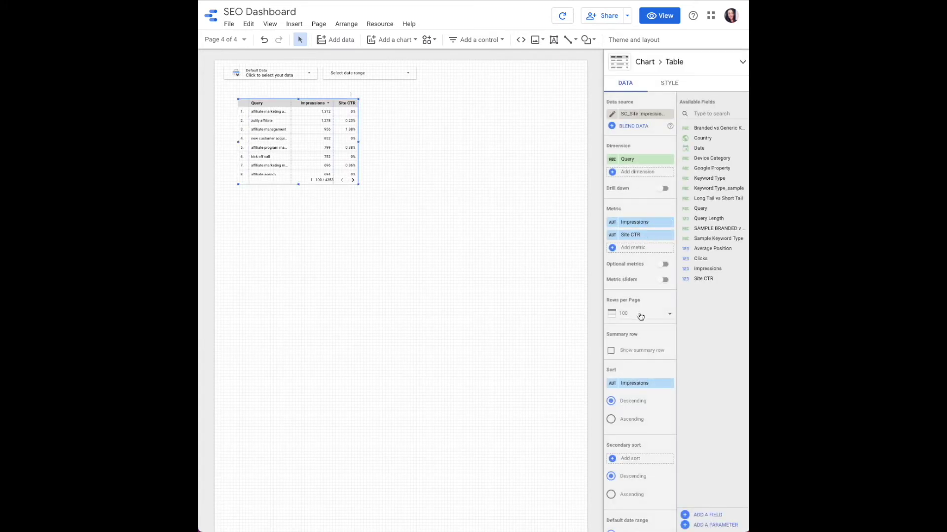
{"action": "left_click", "coordinate": [641, 316]}
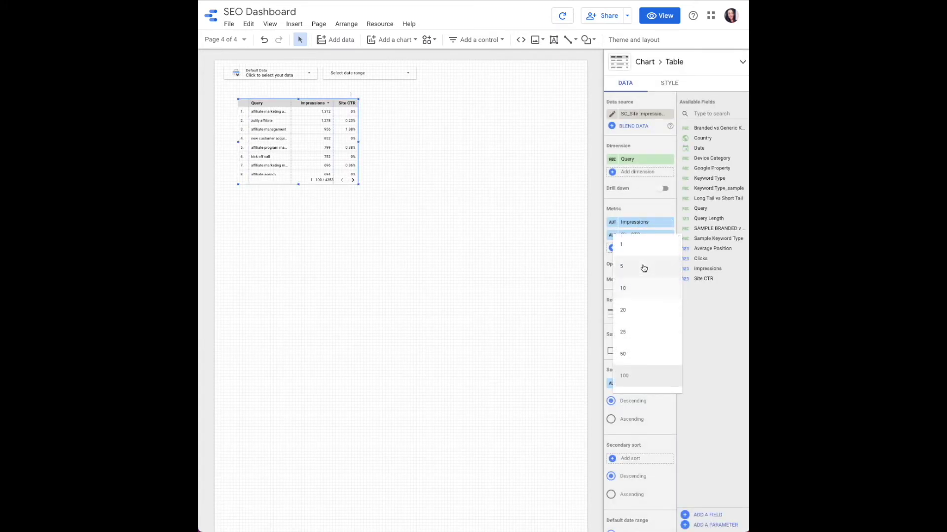
{"action": "left_click", "coordinate": [643, 267]}
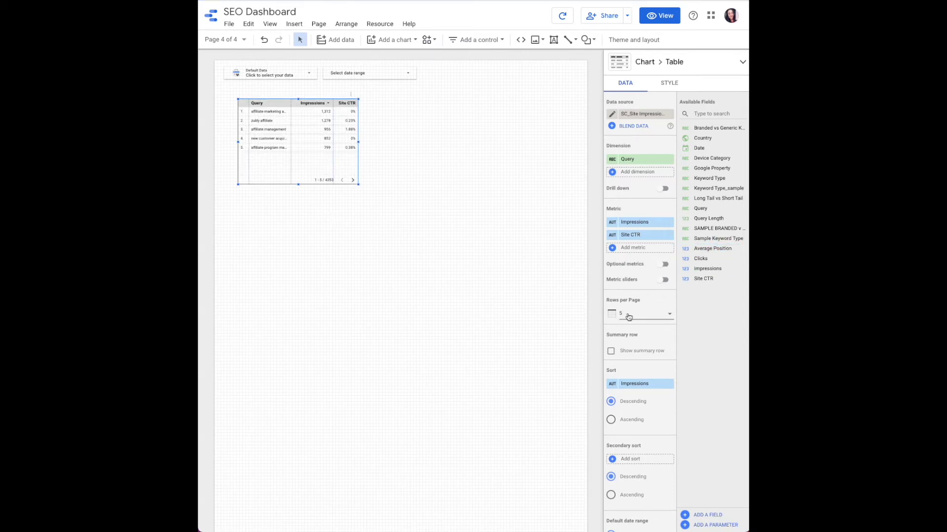
{"action": "left_click", "coordinate": [626, 383]}
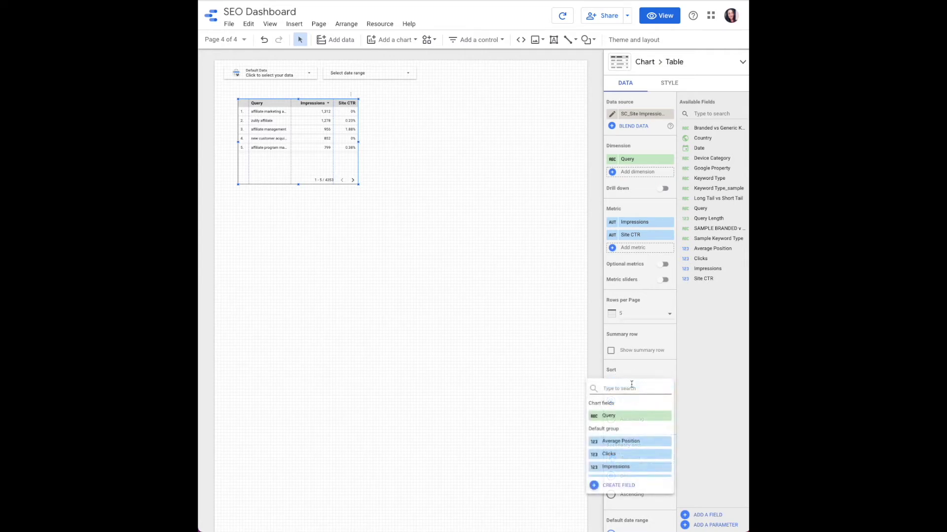
{"action": "type", "text": "Site"}
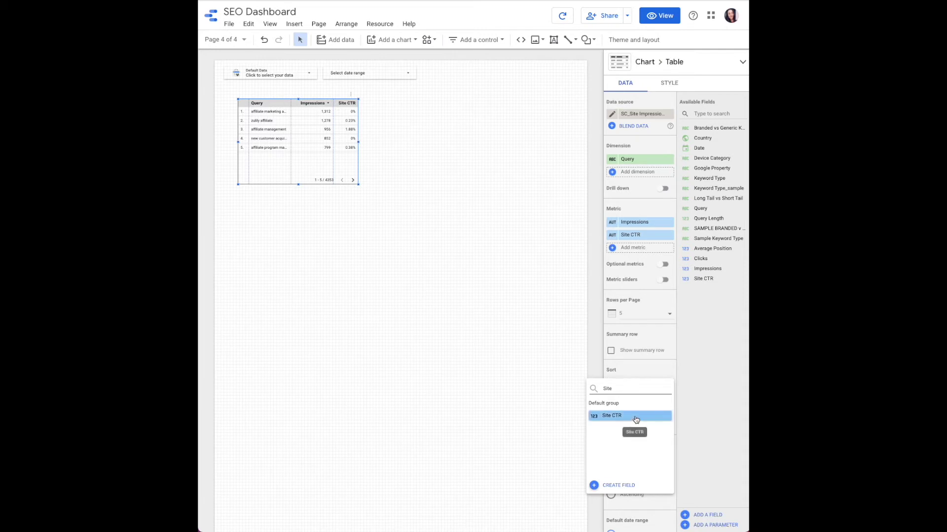
{"action": "left_click", "coordinate": [636, 420]}
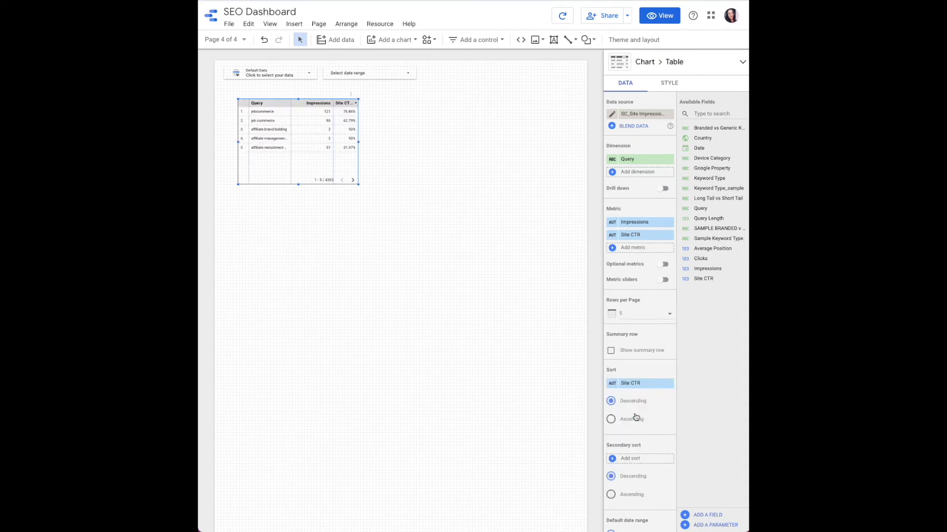
Open the table's list of available filters from the Filter section.
{"action": "scroll", "coordinate": [635, 416], "scroll_direction": "down", "scroll_amount": 3}
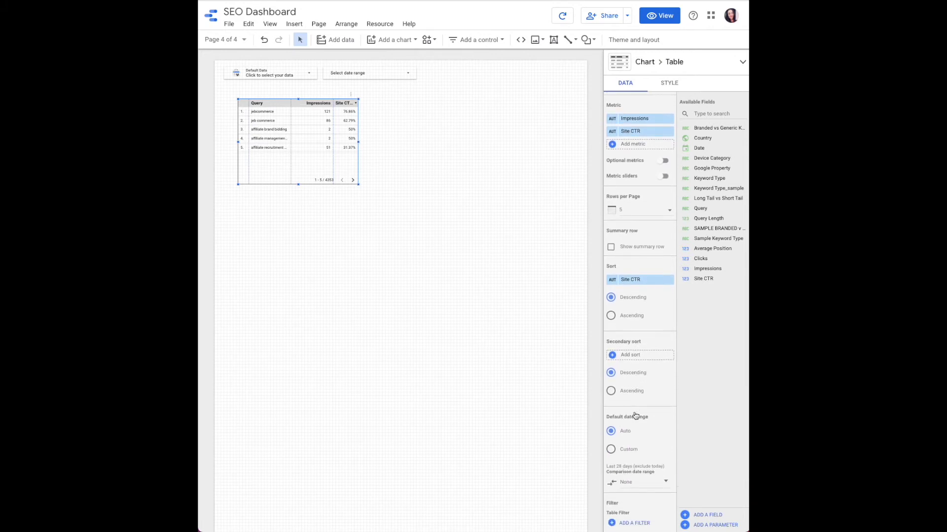
{"action": "scroll", "coordinate": [635, 415], "scroll_direction": "down", "scroll_amount": 1}
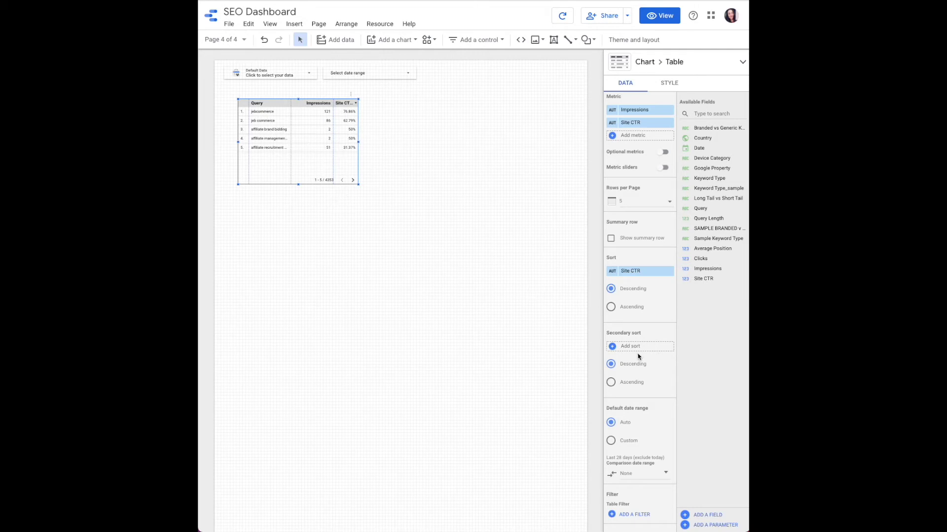
{"action": "scroll", "coordinate": [638, 356], "scroll_direction": "down", "scroll_amount": 2}
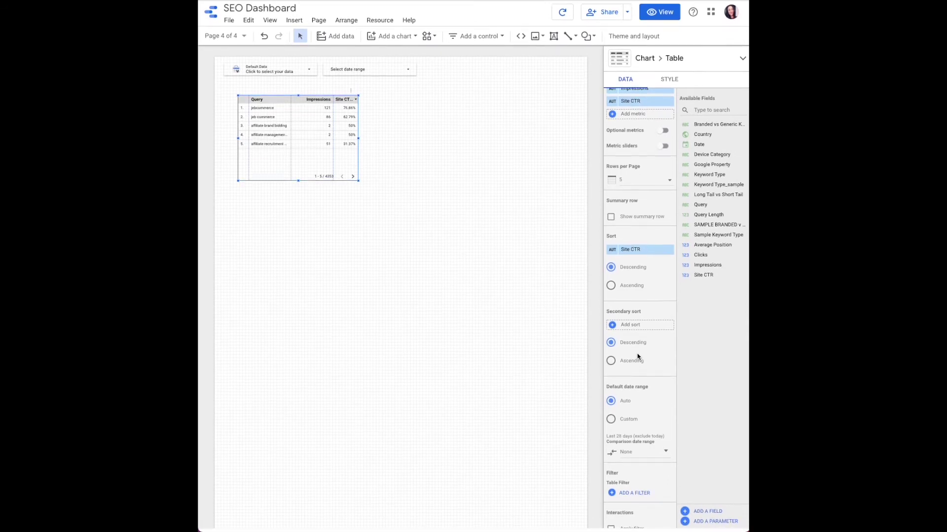
{"action": "left_click", "coordinate": [634, 497]}
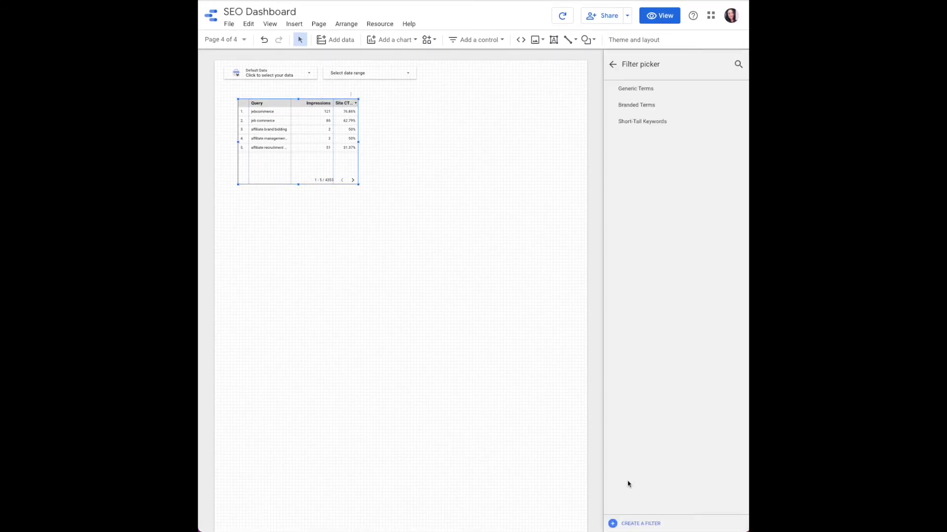
Create and save a 'Position 1' filter including rows where Average Position equals 1.
{"action": "left_click", "coordinate": [623, 525]}
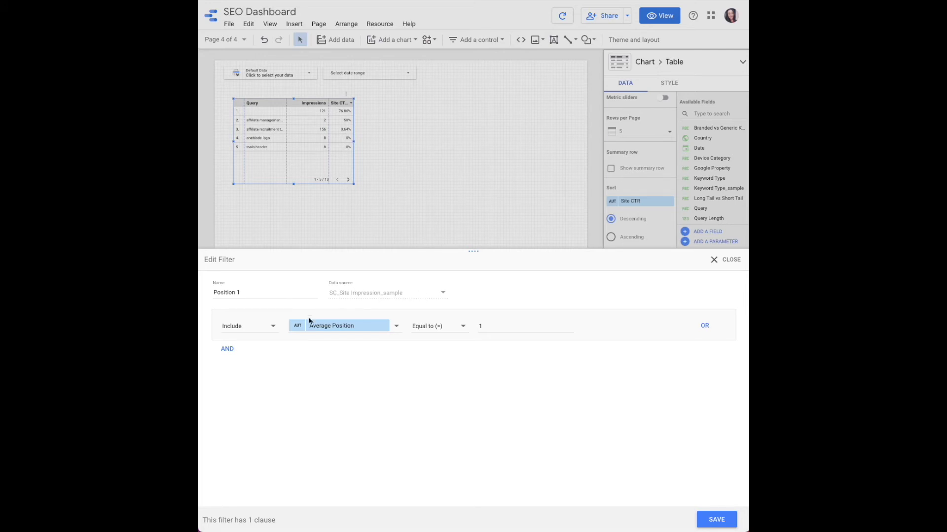
{"action": "left_click", "coordinate": [255, 328]}
{"action": "left_click", "coordinate": [255, 329]}
{"action": "left_click", "coordinate": [717, 521]}
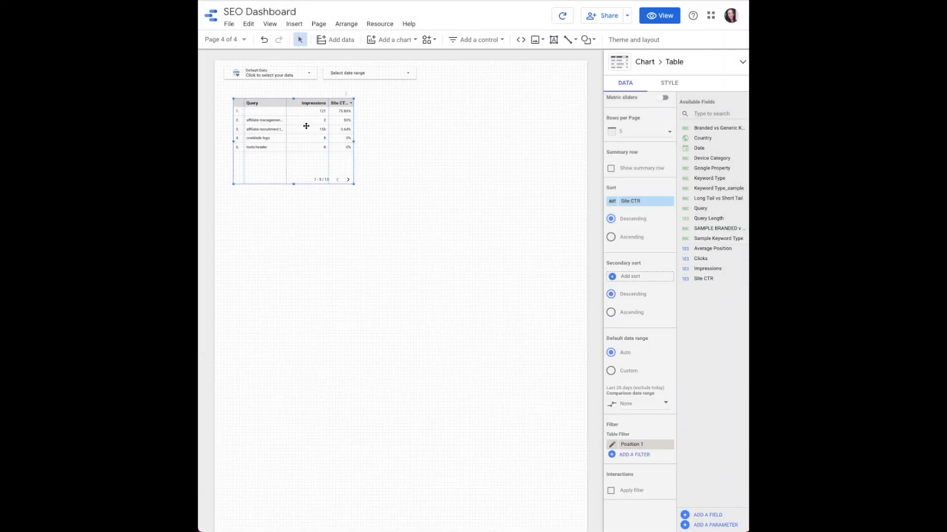
Copy the query table and place the copy to the right of the original.
{"action": "scroll", "coordinate": [242, 144], "scroll_direction": "down", "scroll_amount": 1}
{"action": "scroll", "coordinate": [243, 142], "scroll_direction": "up", "scroll_amount": 2}
{"action": "mouse_move", "coordinate": [283, 157]}
{"action": "left_mouse_down"}
{"action": "mouse_move", "coordinate": [295, 152]}
{"action": "mouse_move", "coordinate": [275, 154]}
{"action": "left_mouse_up"}
{"action": "right_click", "coordinate": [276, 155]}
{"action": "left_click", "coordinate": [297, 197]}
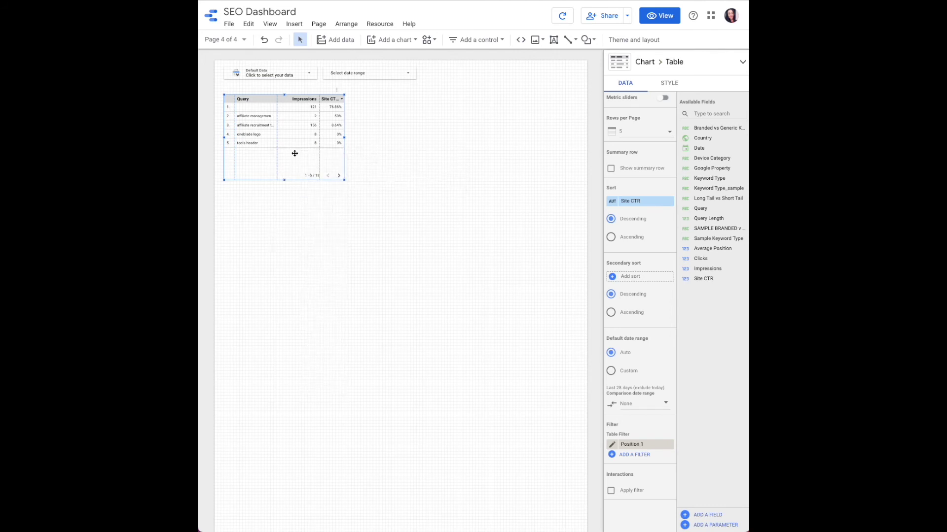
{"action": "right_click", "coordinate": [294, 157]}
{"action": "left_click", "coordinate": [330, 227]}
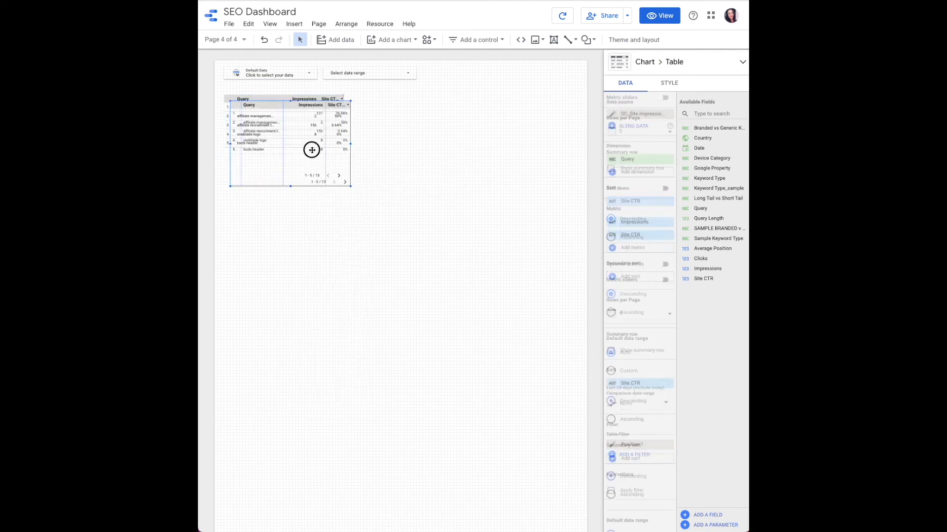
{"action": "left_click_drag", "start_coordinate": [311, 148], "coordinate": [431, 144]}
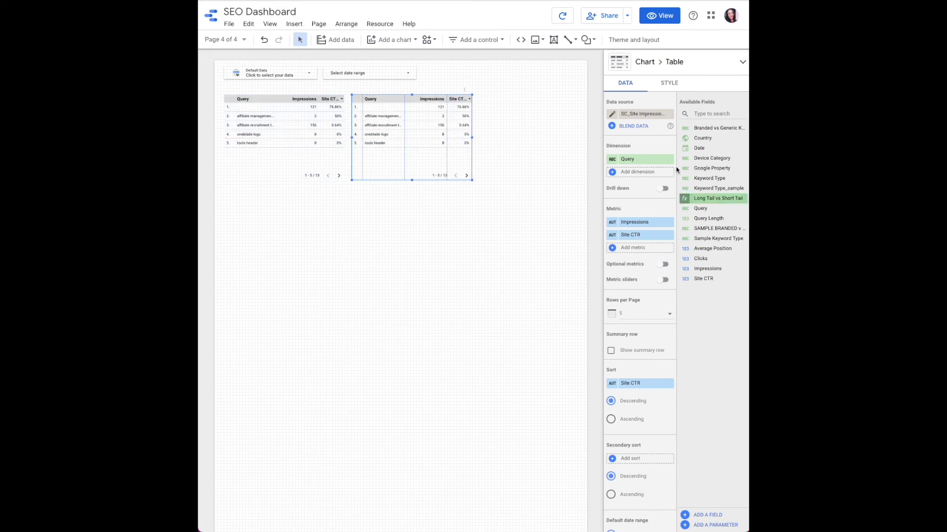
Remove the Position 1 filter from the copied table.
{"action": "scroll", "coordinate": [641, 171], "scroll_direction": "down", "scroll_amount": 2}
{"action": "scroll", "coordinate": [640, 171], "scroll_direction": "down", "scroll_amount": 2}
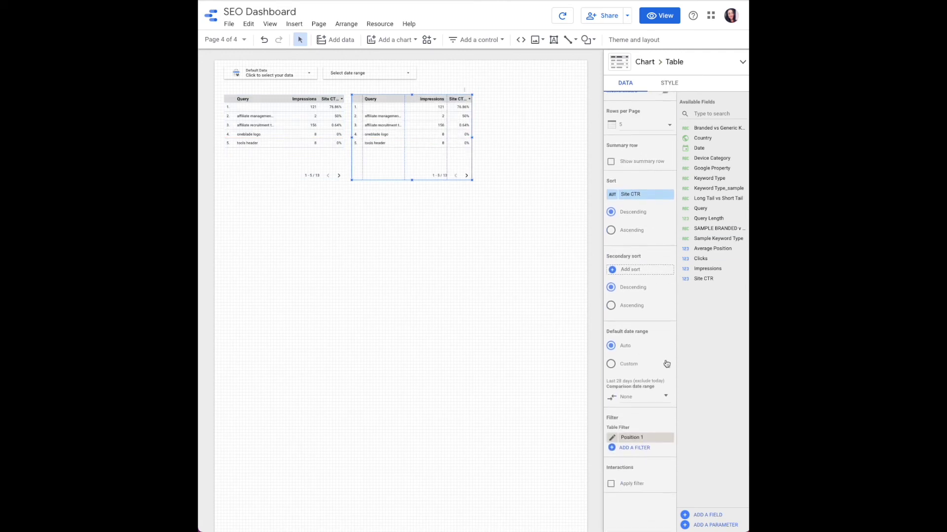
{"action": "left_click", "coordinate": [668, 438]}
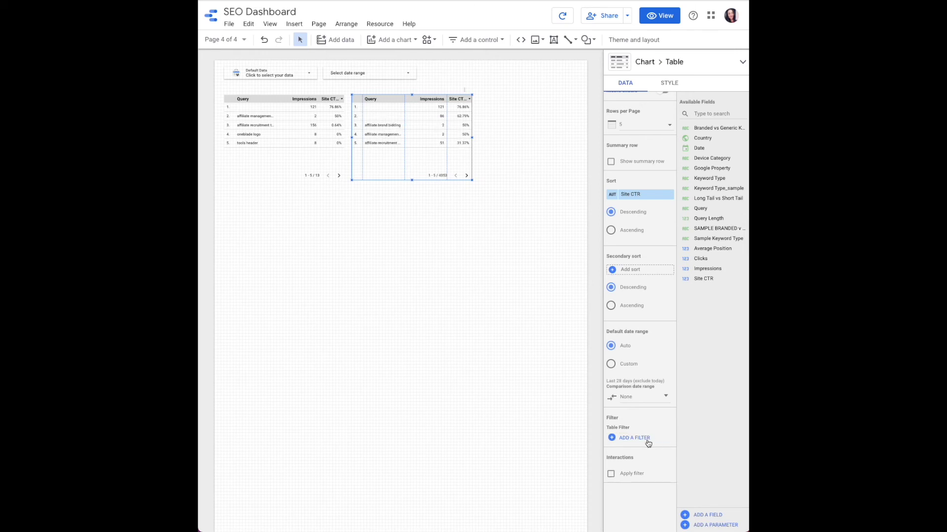
{"action": "left_click", "coordinate": [641, 439]}
Create and save a 'Position 2 - 5' filter for Average Position between 2 and 5.
{"action": "left_click", "coordinate": [629, 524]}
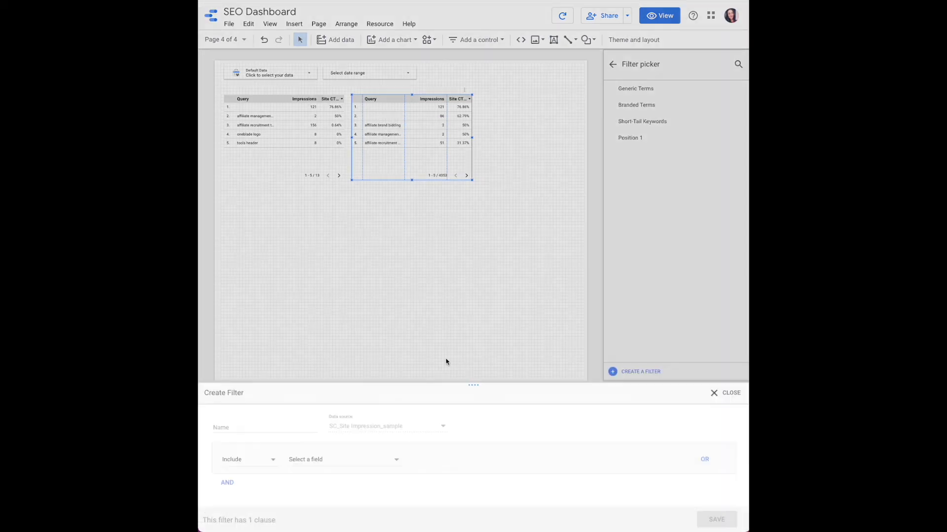
{"action": "type", "text": "Position 2 - 5"}
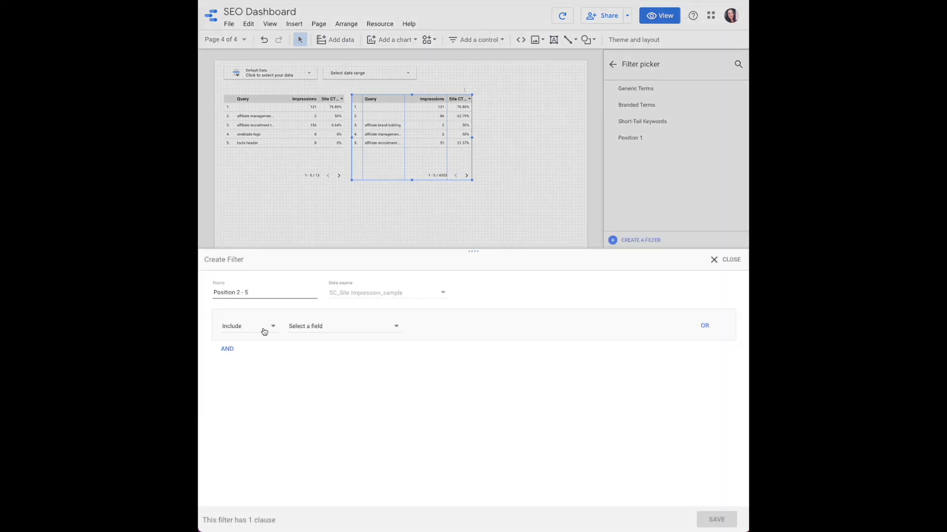
{"action": "left_click", "coordinate": [357, 330]}
{"action": "type", "text": "av"}
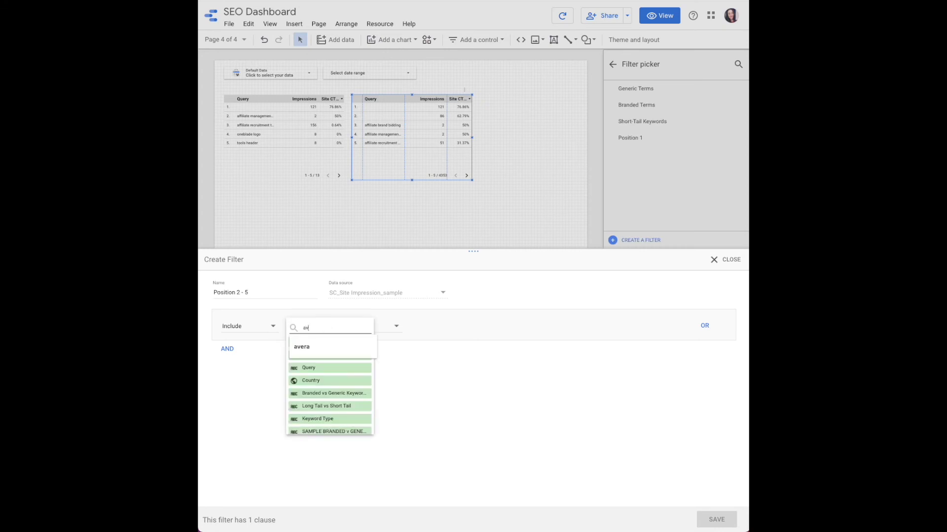
{"action": "type", "text": "erage"}
{"action": "left_click", "coordinate": [323, 342]}
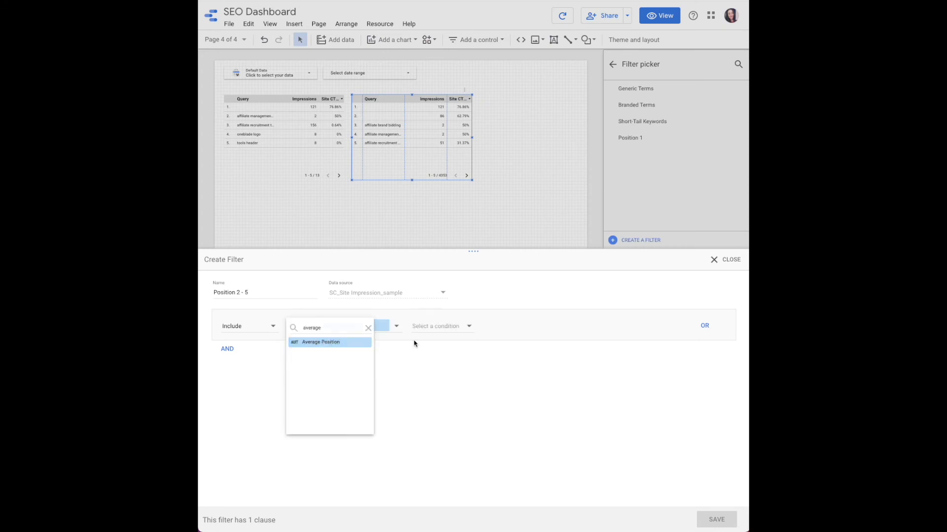
{"action": "left_click", "coordinate": [437, 328]}
{"action": "left_click", "coordinate": [446, 350]}
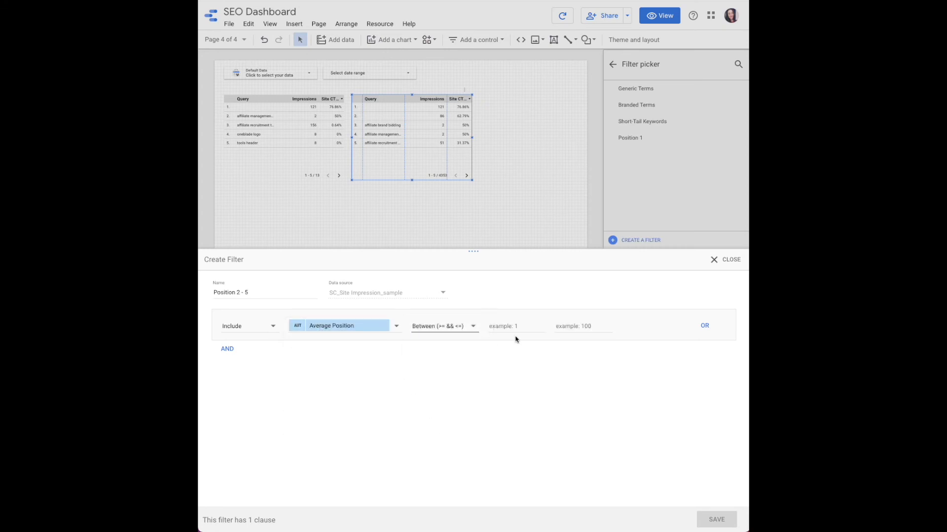
{"action": "left_click", "coordinate": [527, 327]}
{"action": "type", "text": "2"}
{"action": "left_click", "coordinate": [576, 327]}
{"action": "type", "text": "5"}
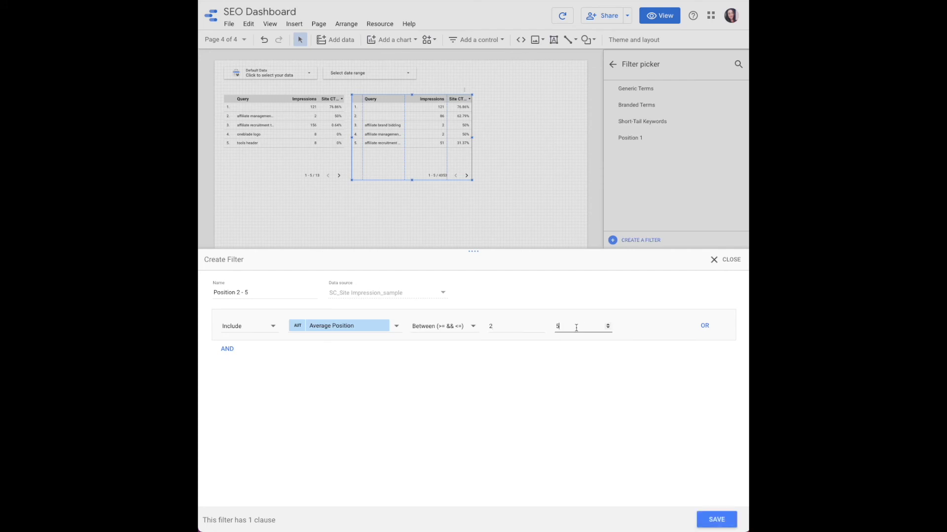
{"action": "left_click", "coordinate": [729, 517]}
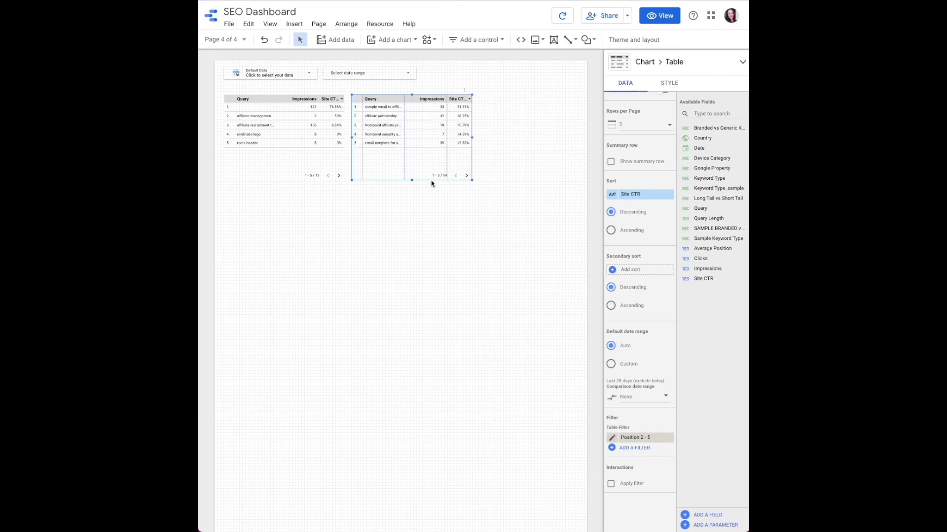
Duplicate the table with Ctrl+D and place the third copy at the right end.
{"action": "key", "text": "ctrl+d"}
{"action": "left_click_drag", "start_coordinate": [429, 176], "coordinate": [546, 137]}
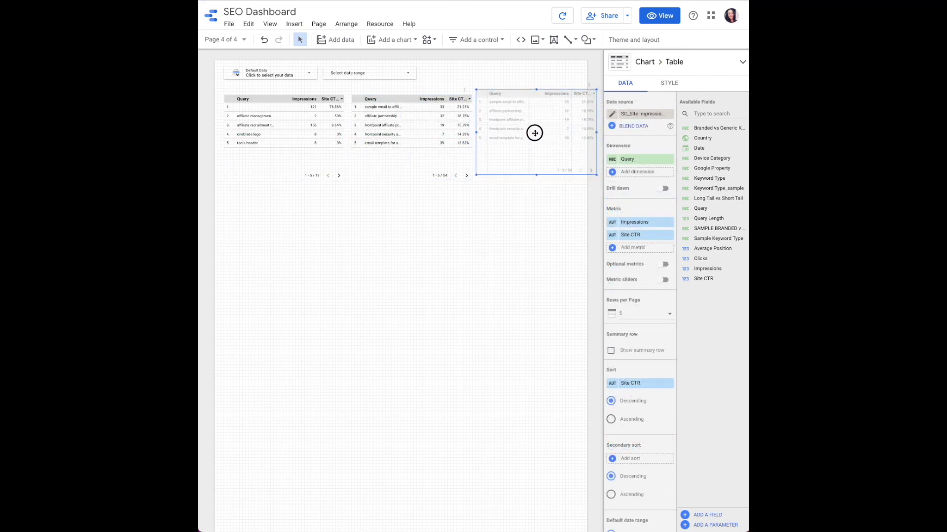
{"action": "left_click_drag", "start_coordinate": [534, 133], "coordinate": [531, 135]}
Select all three tables and turn on Wrap Text for their table body.
{"action": "left_click", "coordinate": [290, 135]}
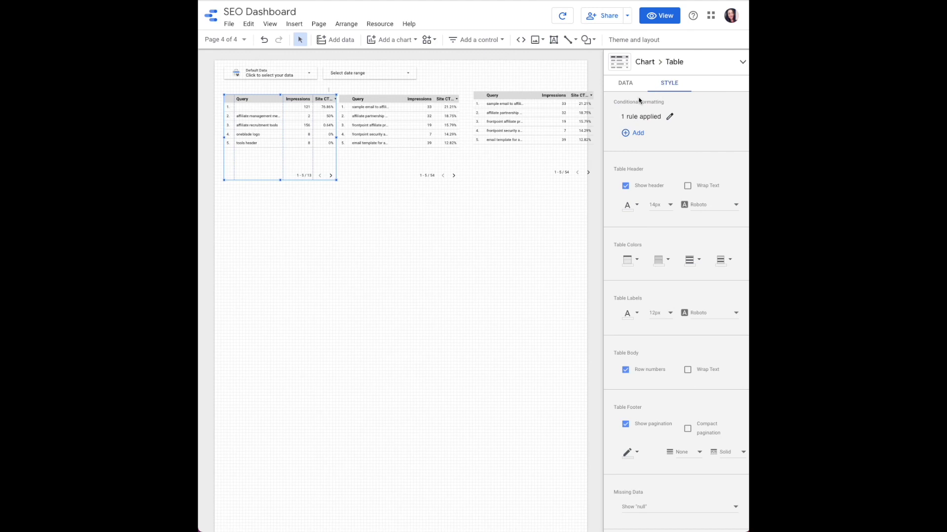
{"action": "left_click", "coordinate": [419, 156], "text": "shift"}
{"action": "left_click", "coordinate": [556, 150], "text": "shift"}
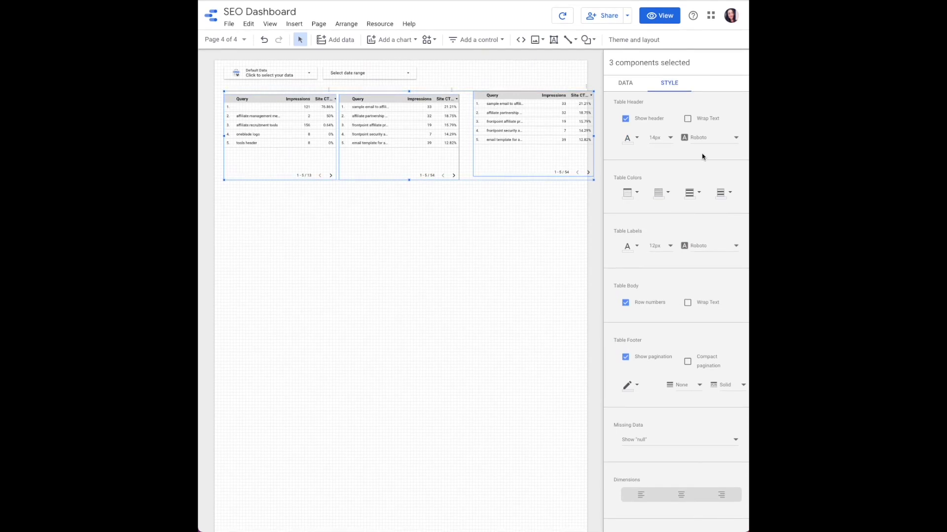
{"action": "left_click", "coordinate": [688, 303]}
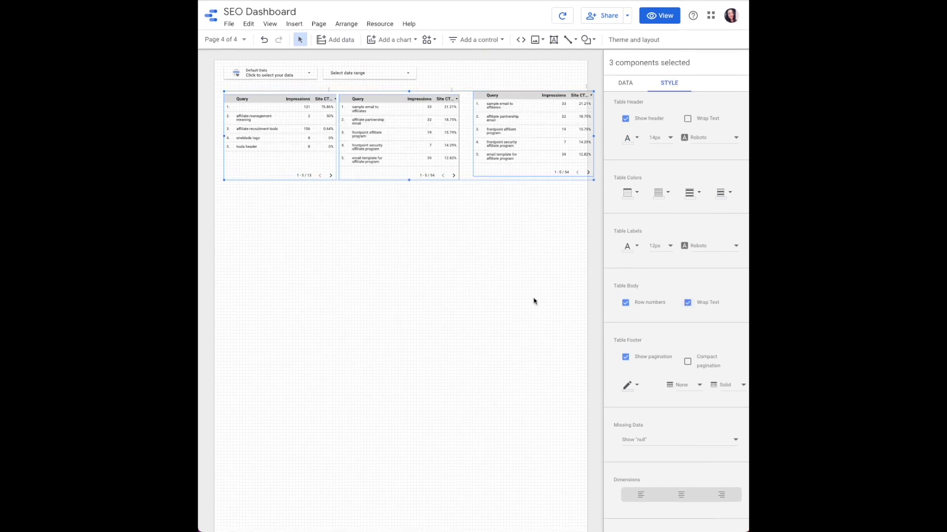
Apply a preset date range covering Jan 1 – Mar 26, 2021.
{"action": "left_click", "coordinate": [385, 147]}
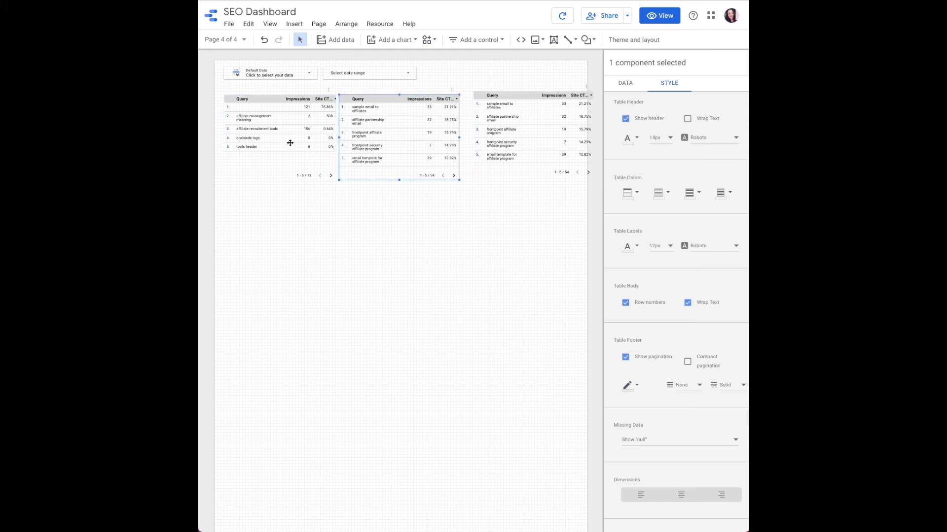
{"action": "left_click", "coordinate": [302, 124]}
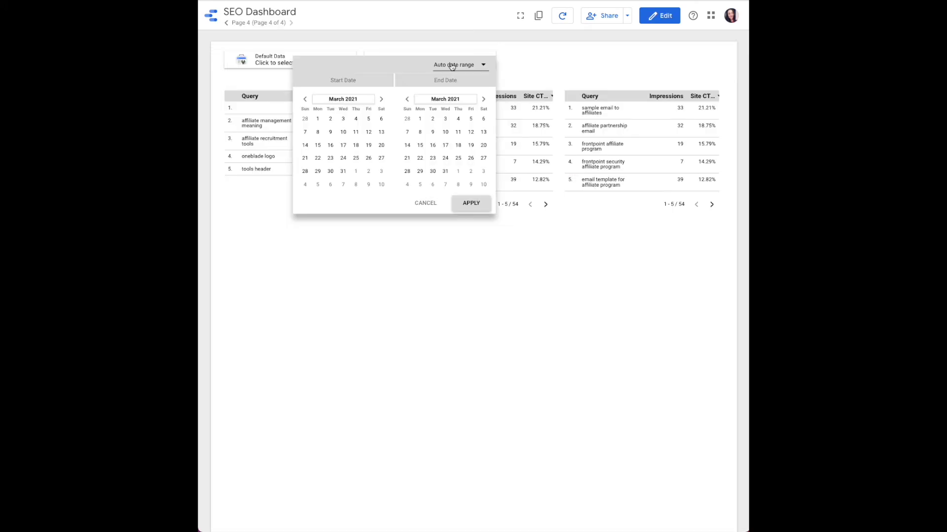
{"action": "left_click", "coordinate": [451, 64]}
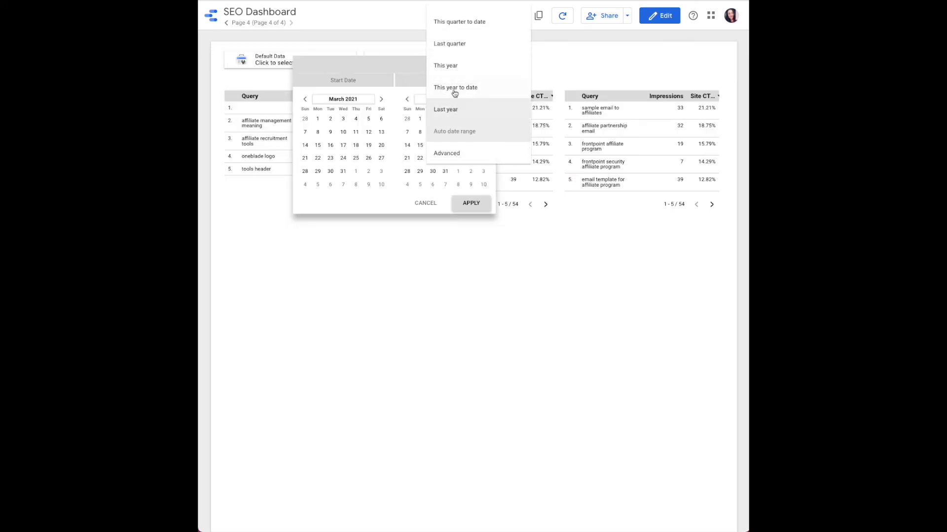
{"action": "left_click", "coordinate": [454, 22]}
{"action": "left_click", "coordinate": [471, 204]}
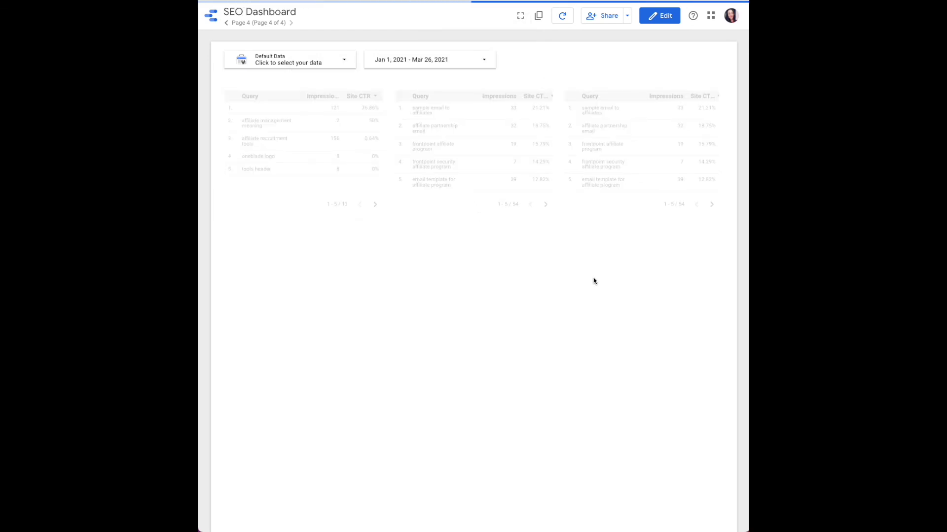
{"action": "scroll", "coordinate": [600, 276], "scroll_direction": "down", "scroll_amount": 1}
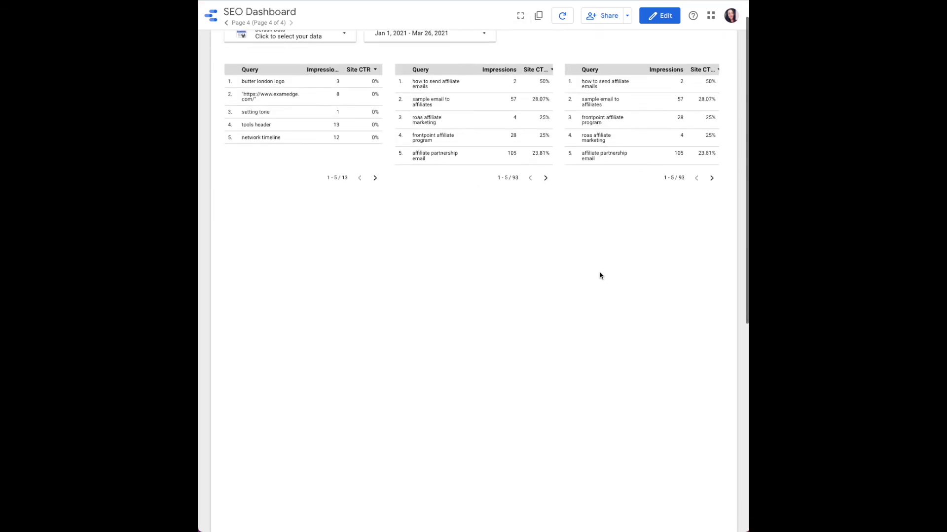